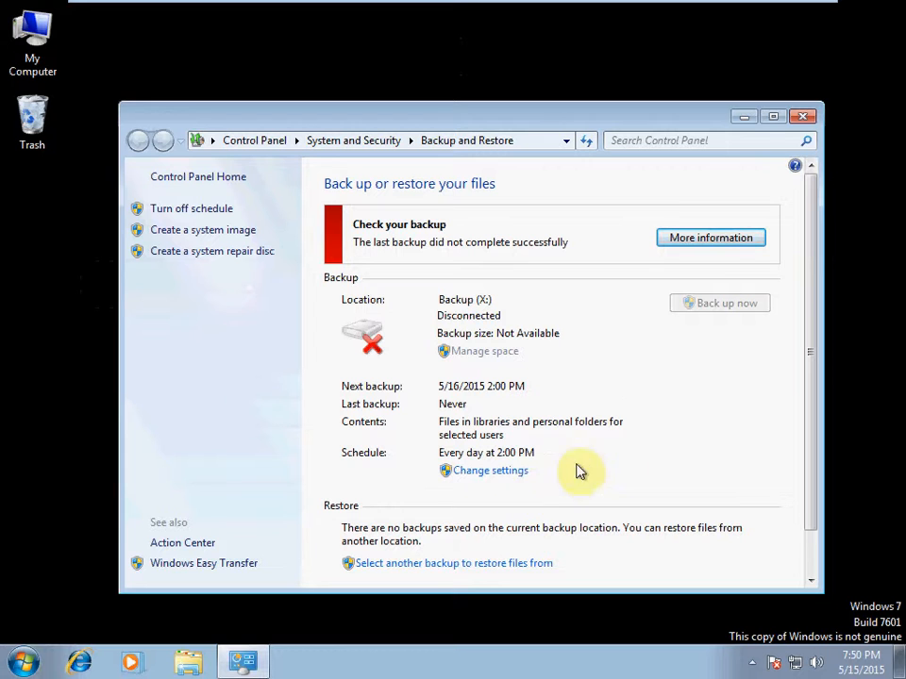
- Open the backup settings for changes and choose Backup (X:) as the backup destination
left_click(516, 474)
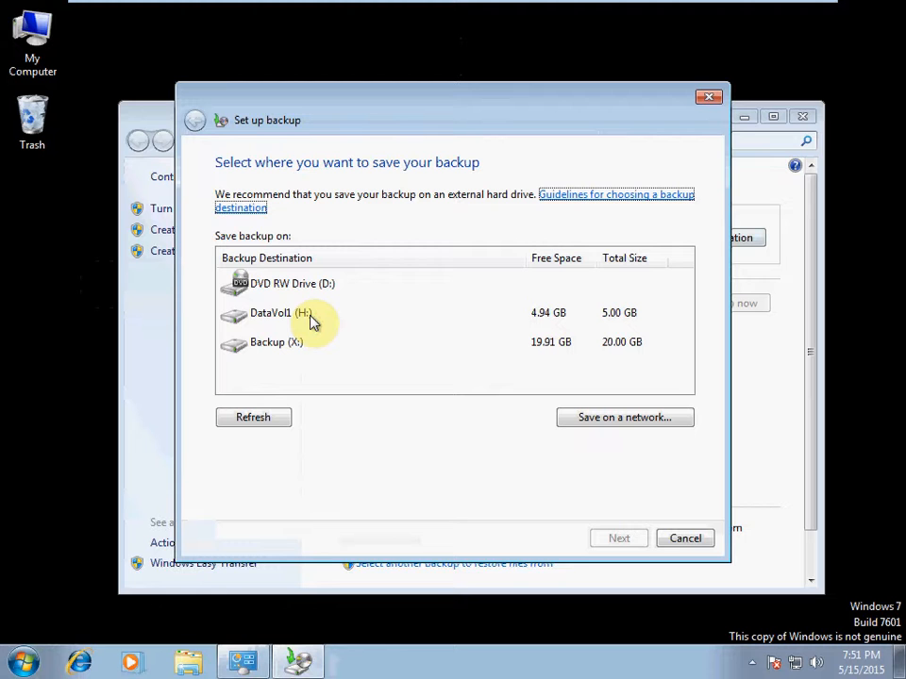
left_click(303, 349)
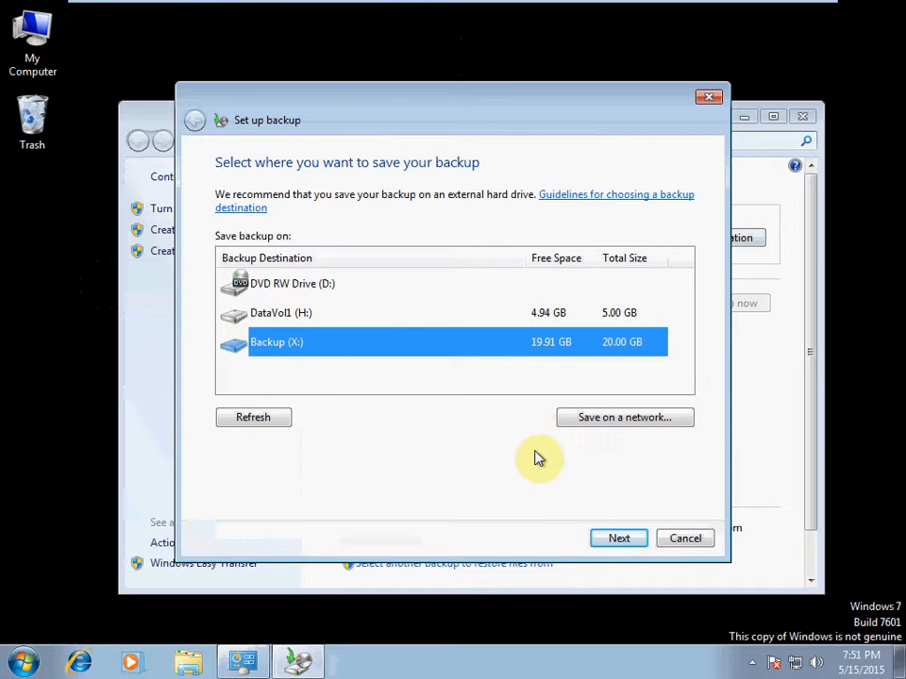
left_click(614, 541)
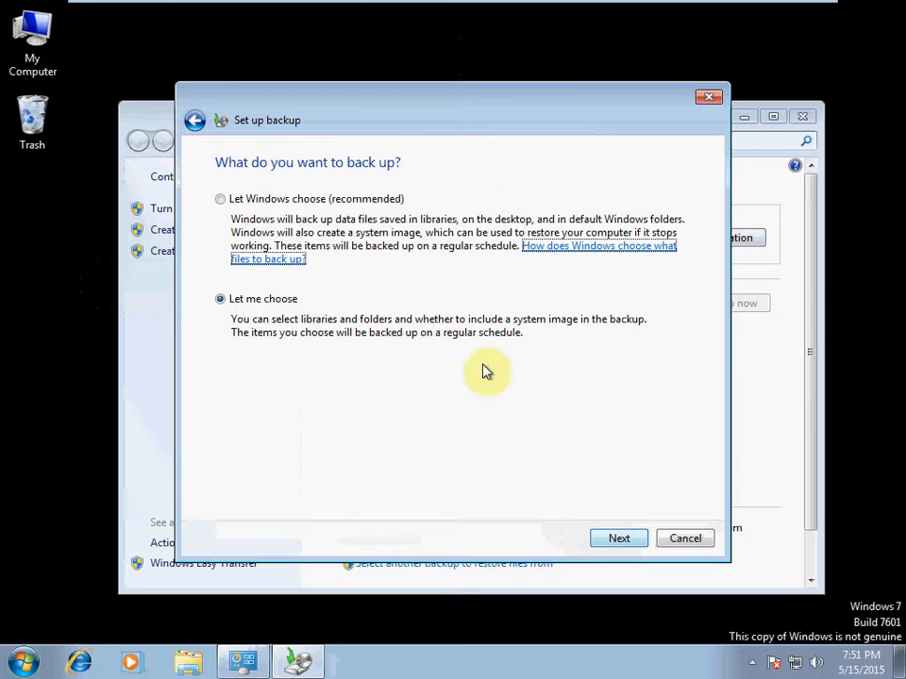
- Choose the Let me choose option for selecting what to back up and continue to the item selection
left_click(222, 202)
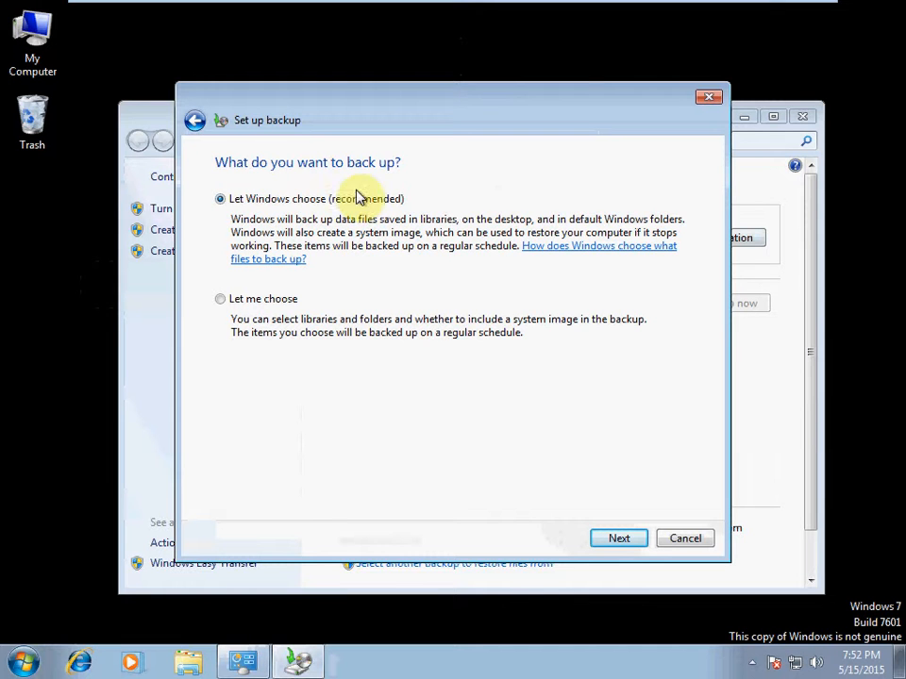
left_click(220, 299)
left_click(615, 539)
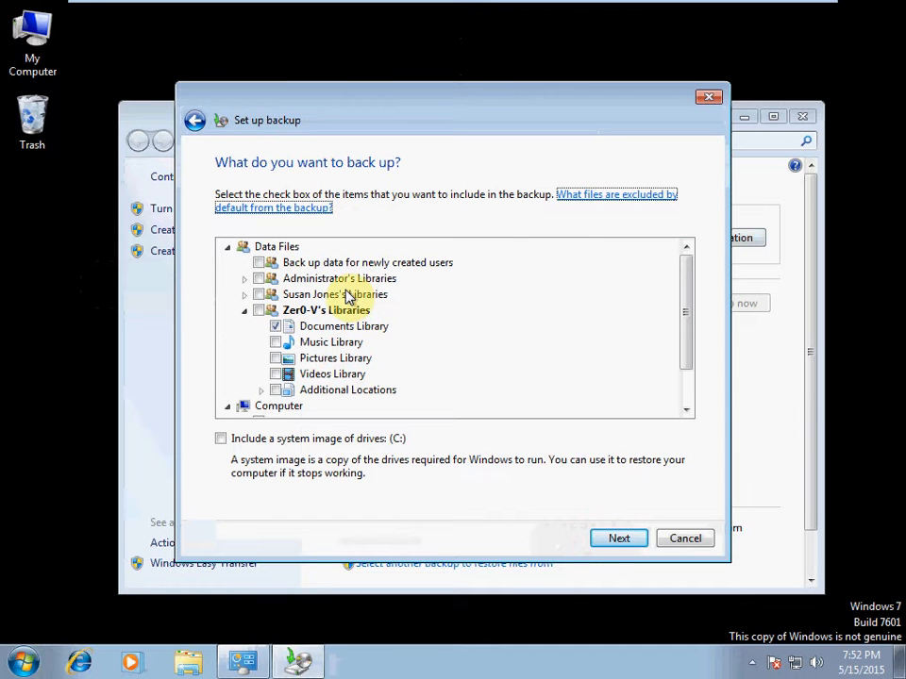
- Include newly created users' data and all users' libraries in the backup, and try the system image option for drive C:
left_click(244, 310)
left_click(259, 263)
left_click(258, 279)
left_click(259, 295)
left_click(259, 310)
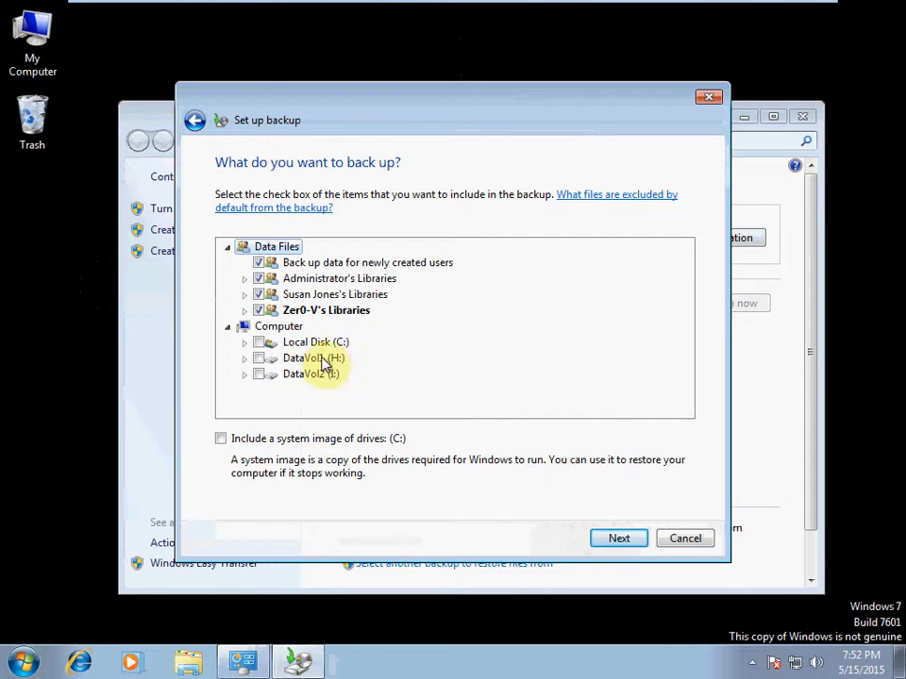
left_click(220, 439)
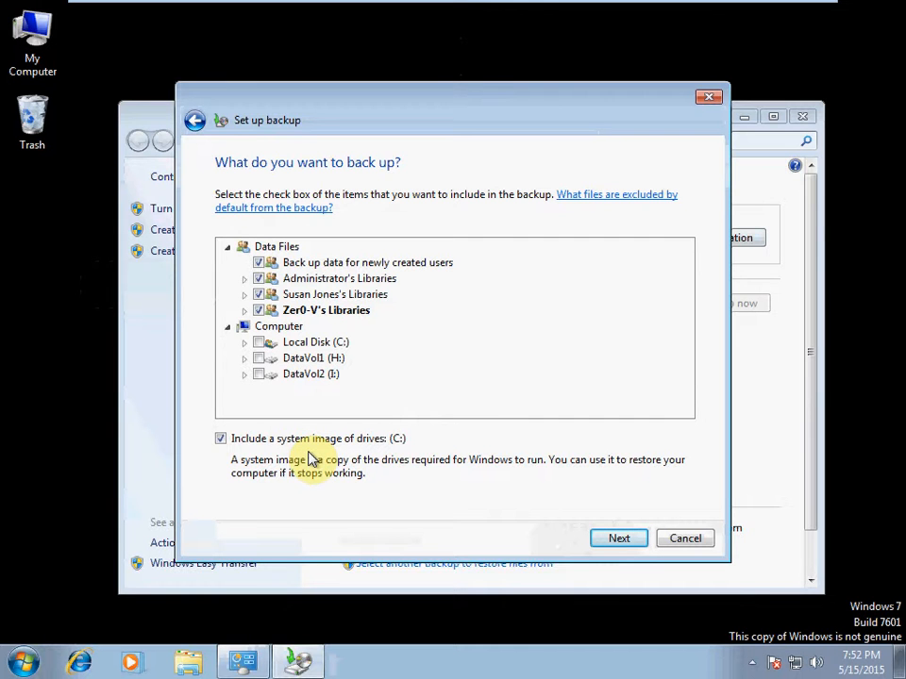
left_click(219, 439)
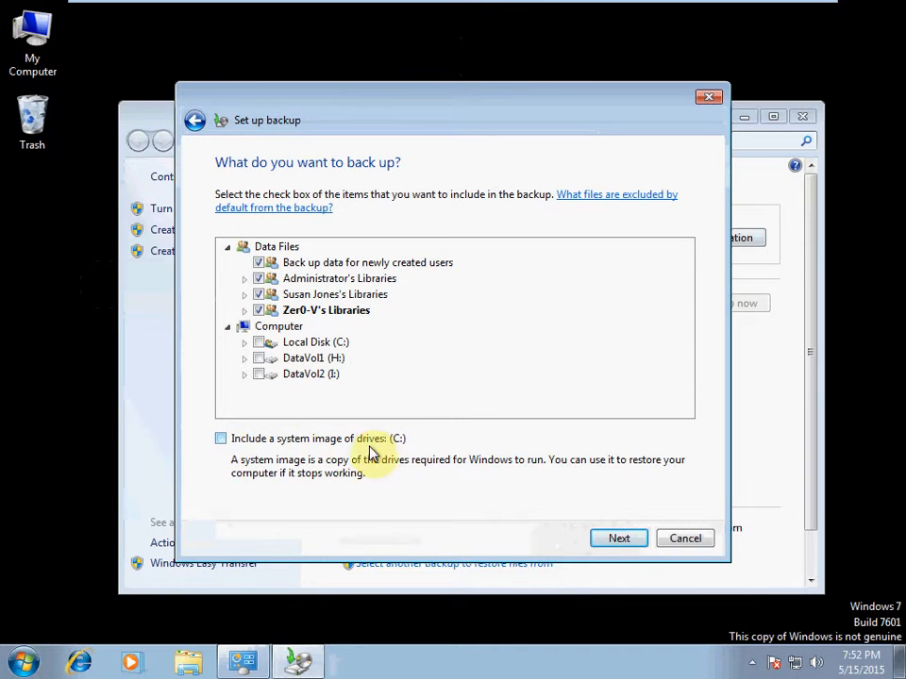
- Clear all the user data selections and include only the current user's Documents Library in the backup
left_click(259, 262)
left_click(258, 278)
left_click(259, 295)
left_click(259, 310)
left_click(244, 313)
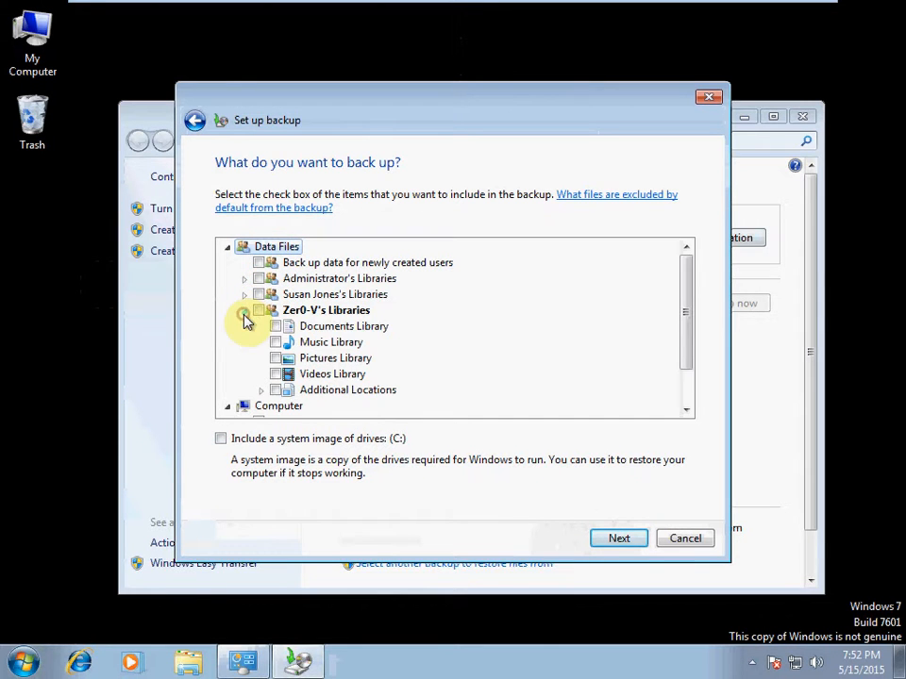
left_click(314, 316)
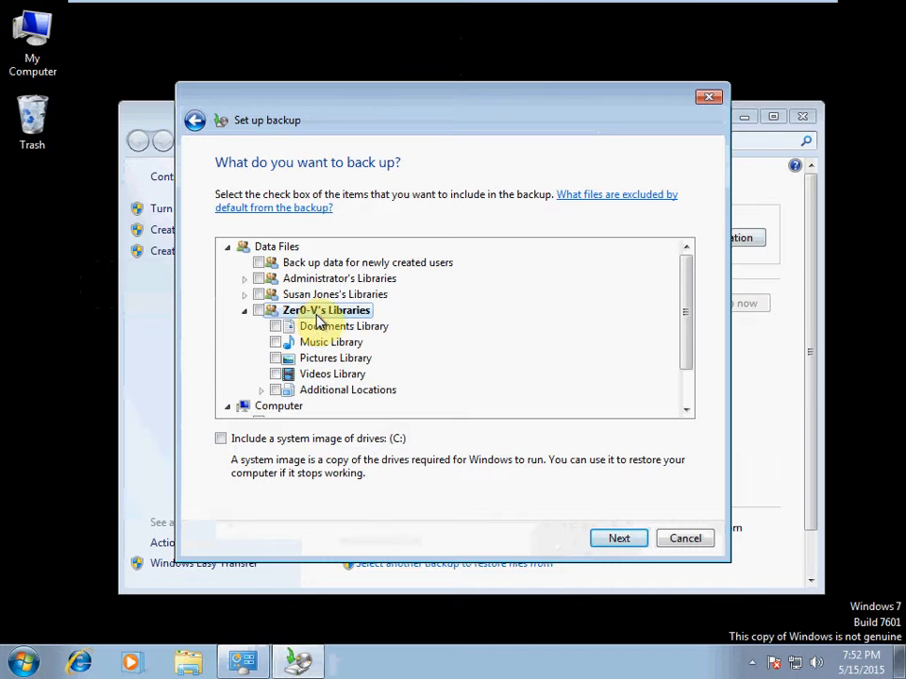
left_click(276, 327)
- Examine the contents of the Recover Activity folder and its Test Folder 1 in the Documents library, and close the file window
left_click(187, 662)
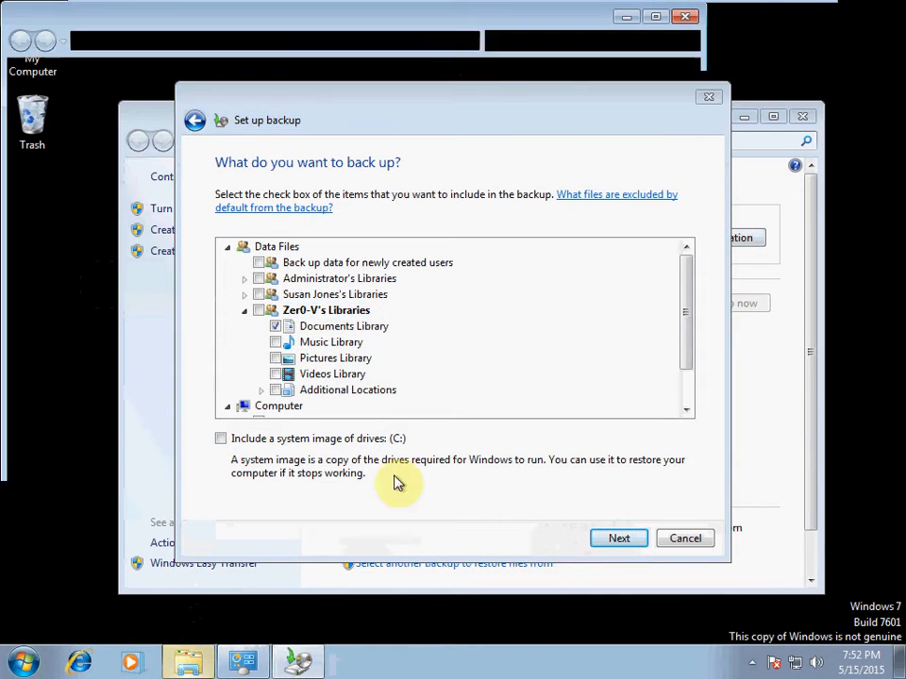
left_click(299, 166)
double_click(300, 166)
left_click(308, 216)
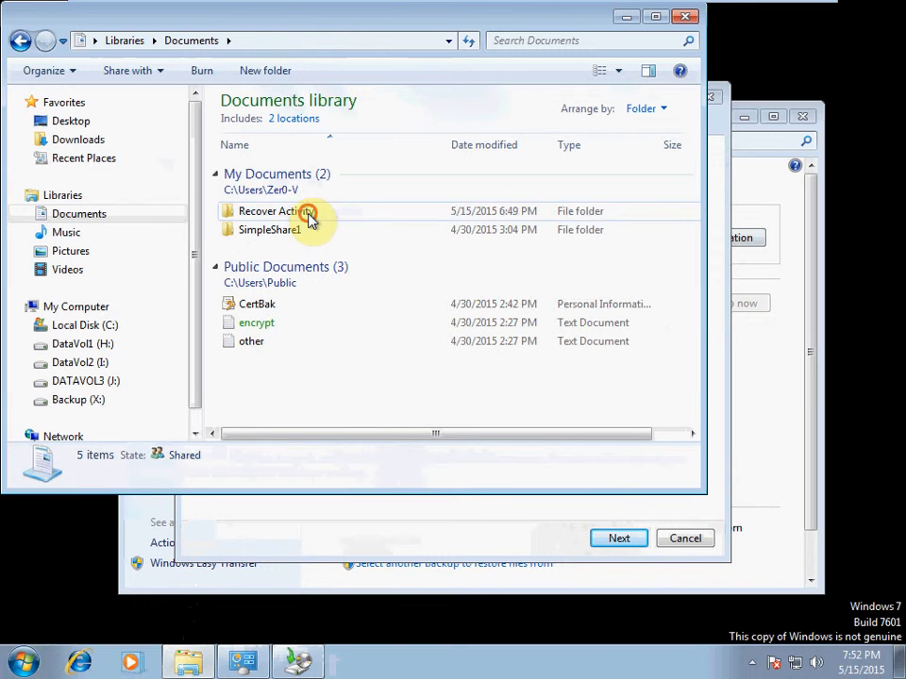
double_click(315, 222)
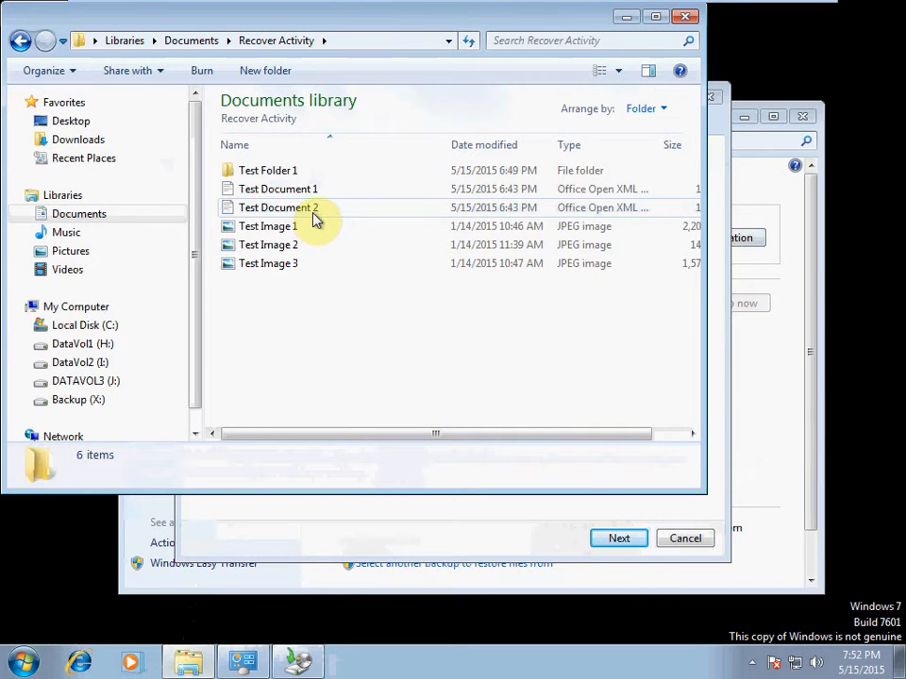
left_click(313, 211)
left_click(310, 231)
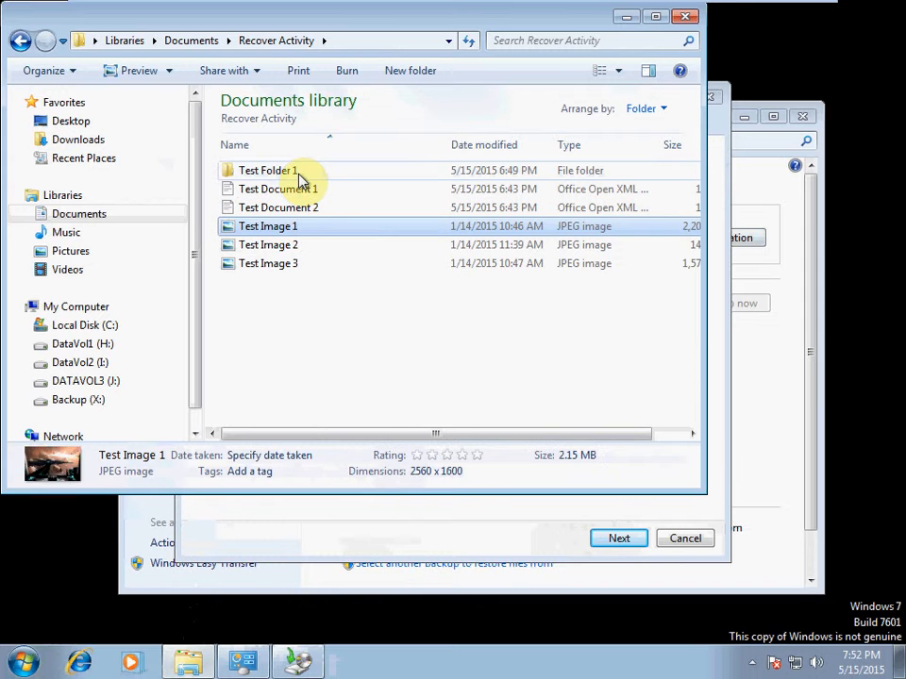
double_click(298, 174)
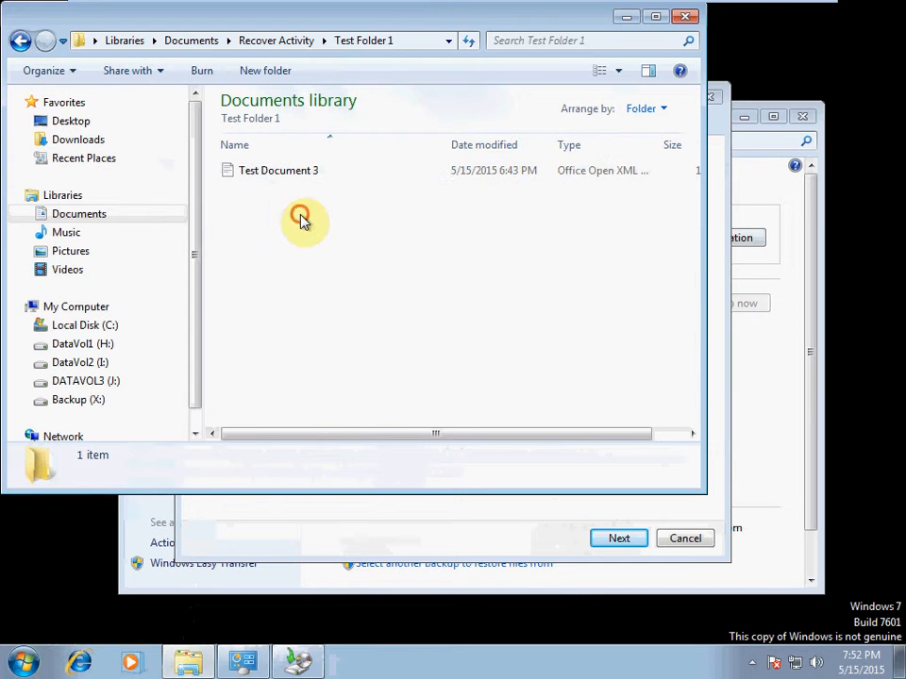
left_click(684, 17)
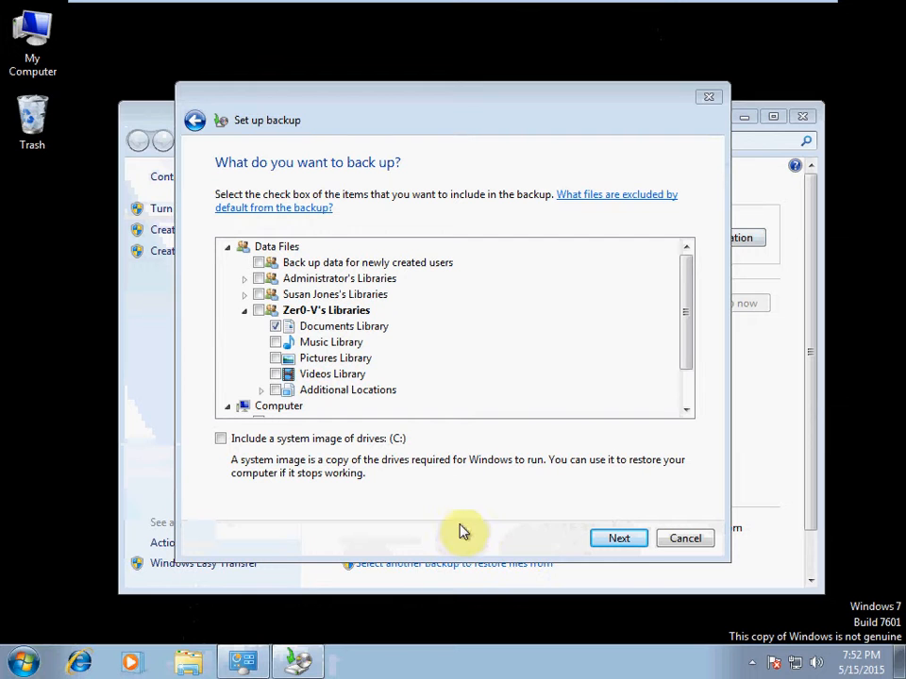
- Continue to the backup settings review and open the schedule for editing
left_click(621, 539)
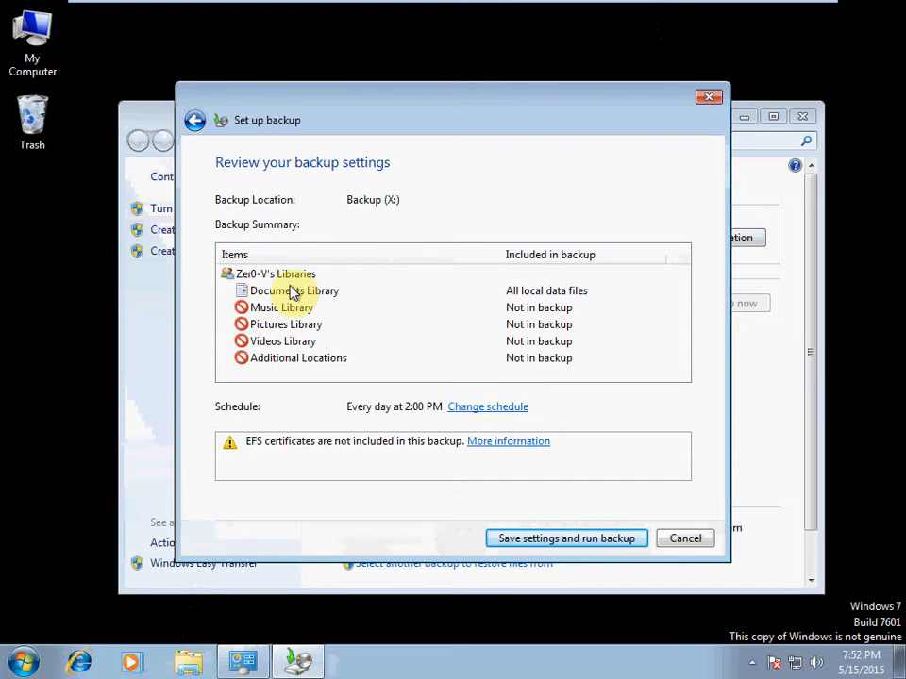
left_click(458, 411)
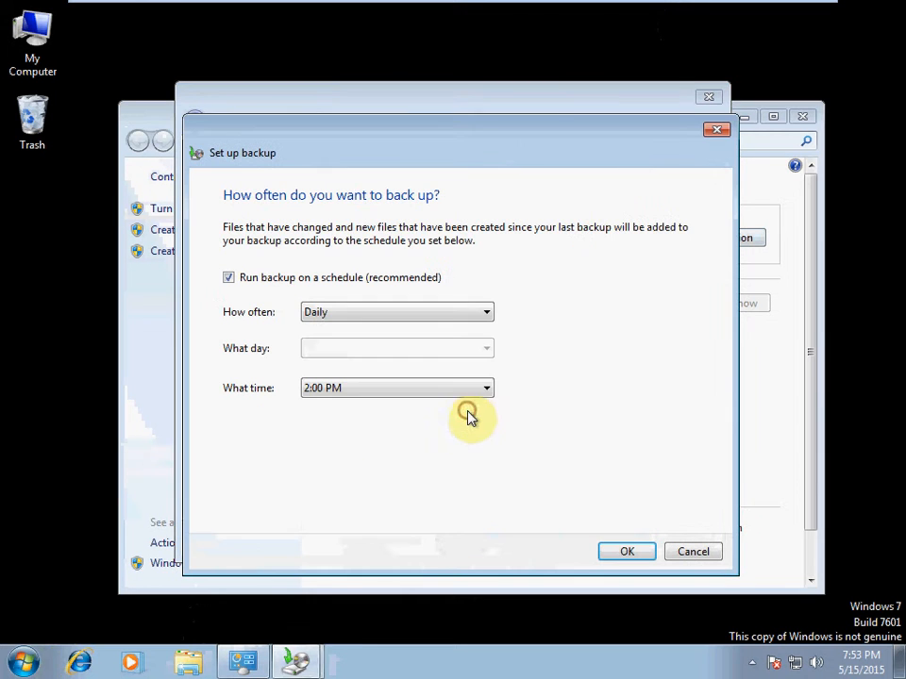
- Try a weekly backup schedule on Monday and look through the available start times
left_click(485, 321)
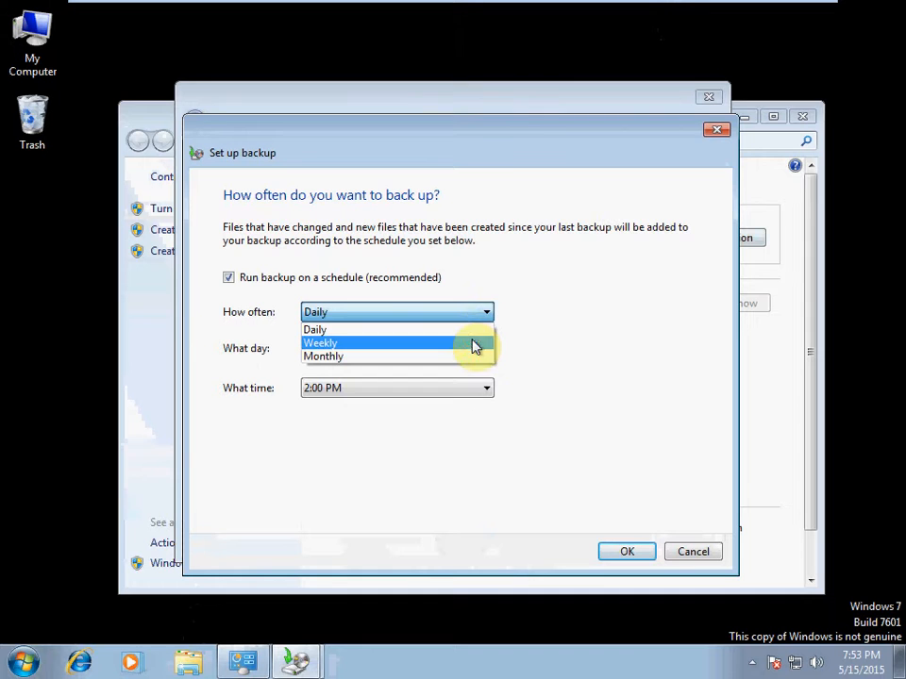
left_click(475, 346)
left_click(476, 349)
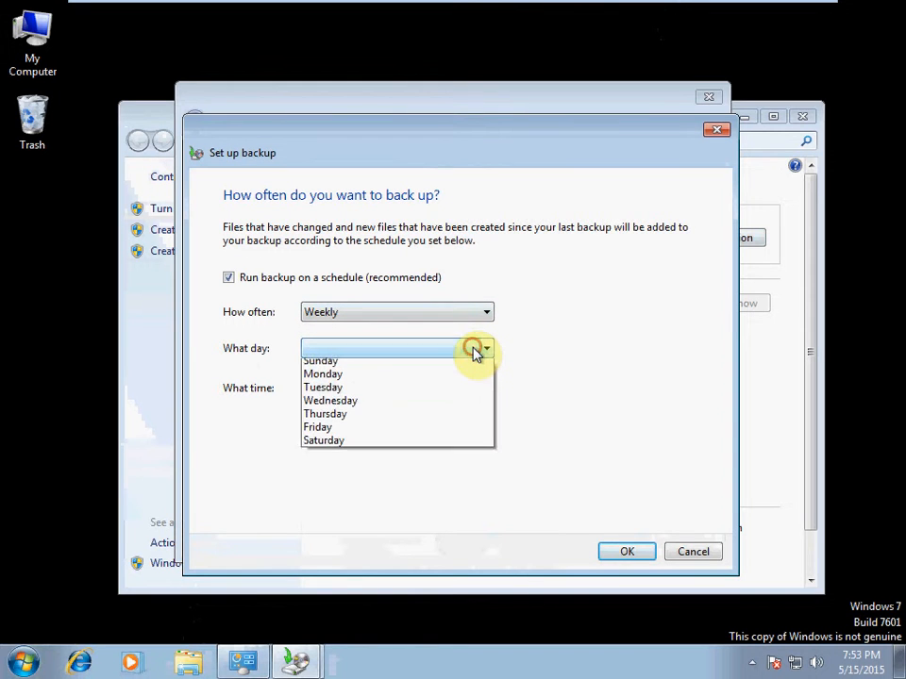
left_click(452, 370)
left_click(453, 388)
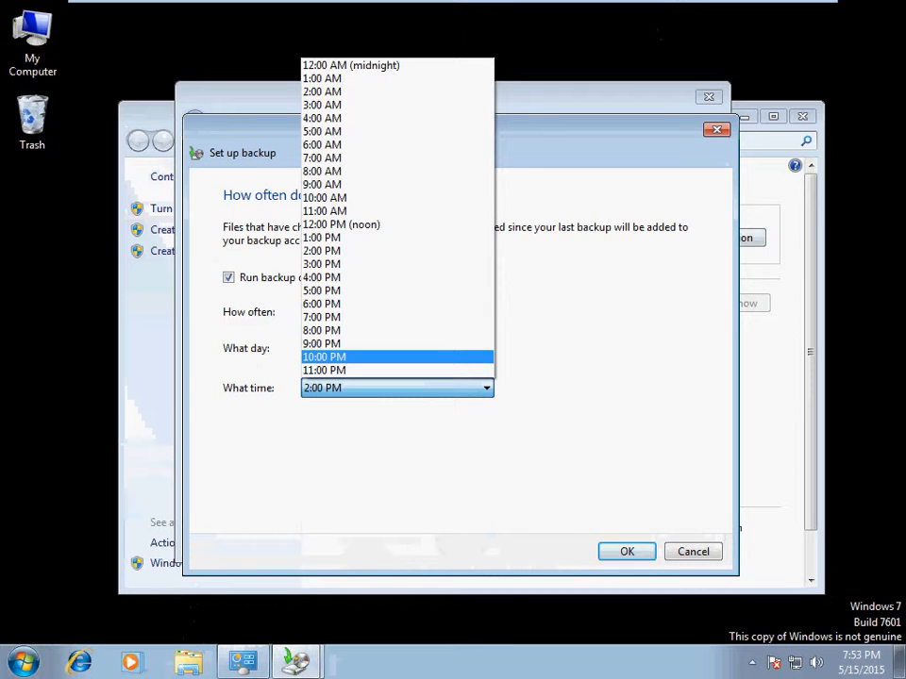
left_click(422, 407)
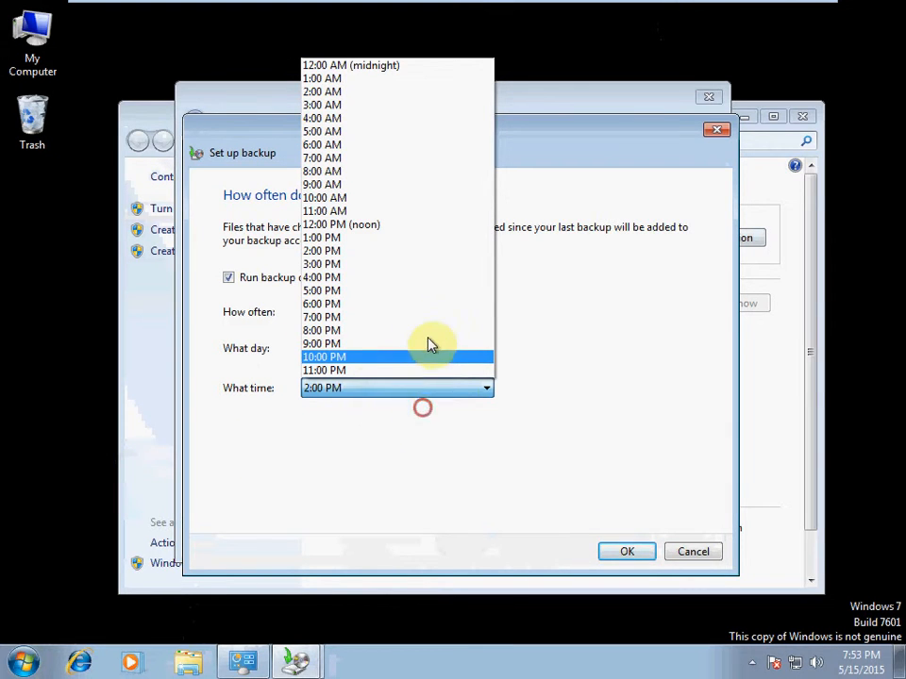
left_click(586, 333)
- Set the backup schedule to Daily at 2:00 PM, then save the settings and run the backup
left_click(482, 313)
left_click(437, 328)
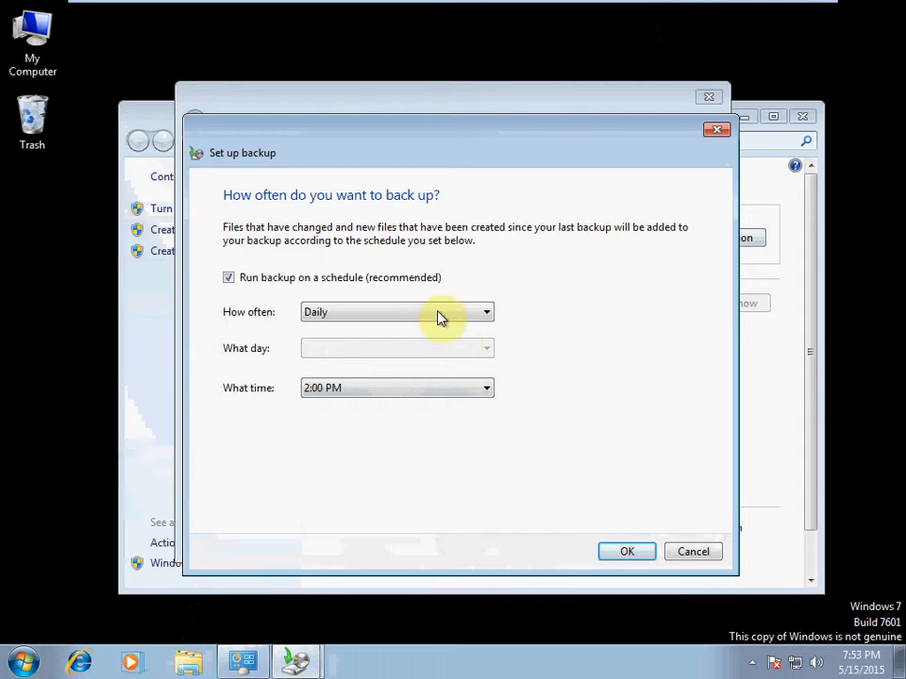
left_click(477, 394)
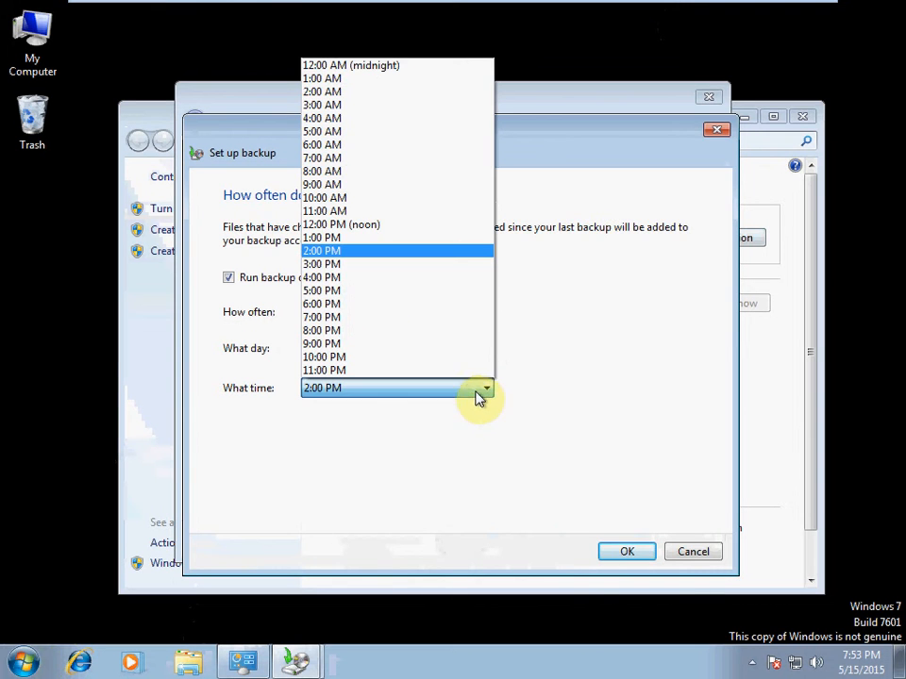
left_click(334, 251)
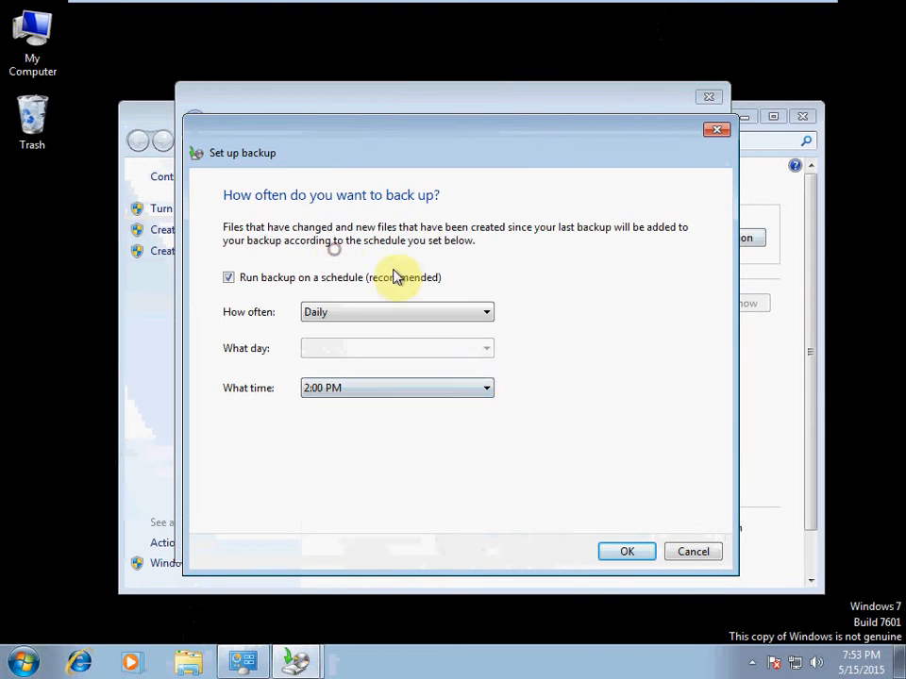
left_click(617, 553)
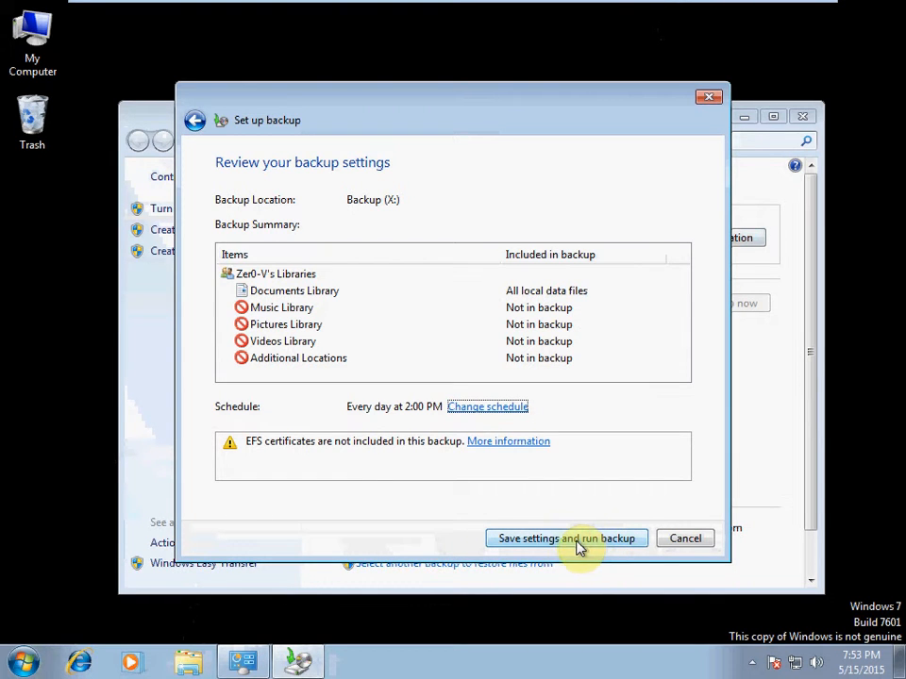
left_click(576, 545)
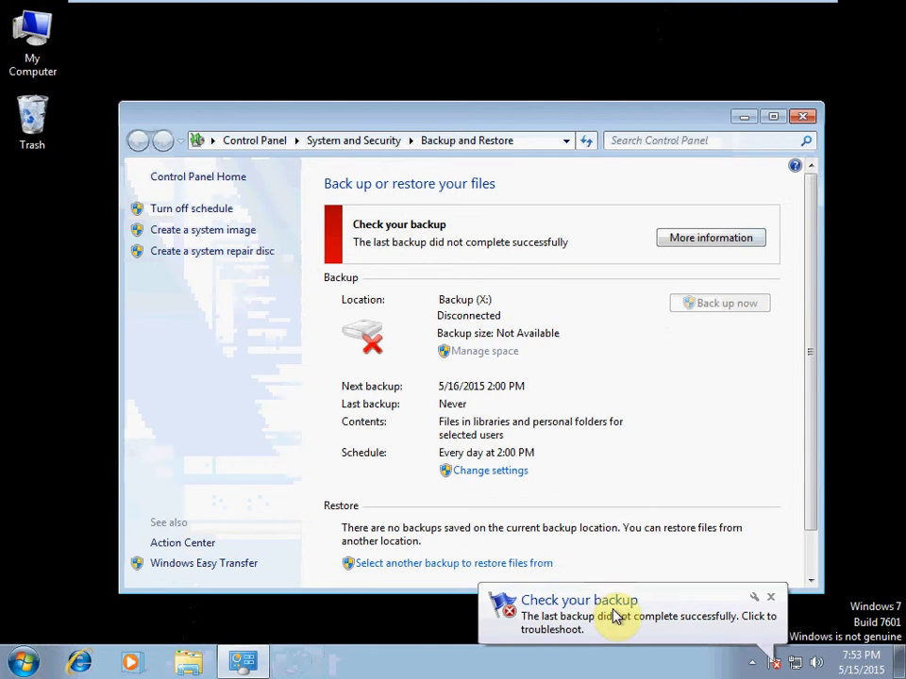
- Open the backup troubleshooting options, view the skipped files log with Notepad allowed to run, and close both
left_click(615, 615)
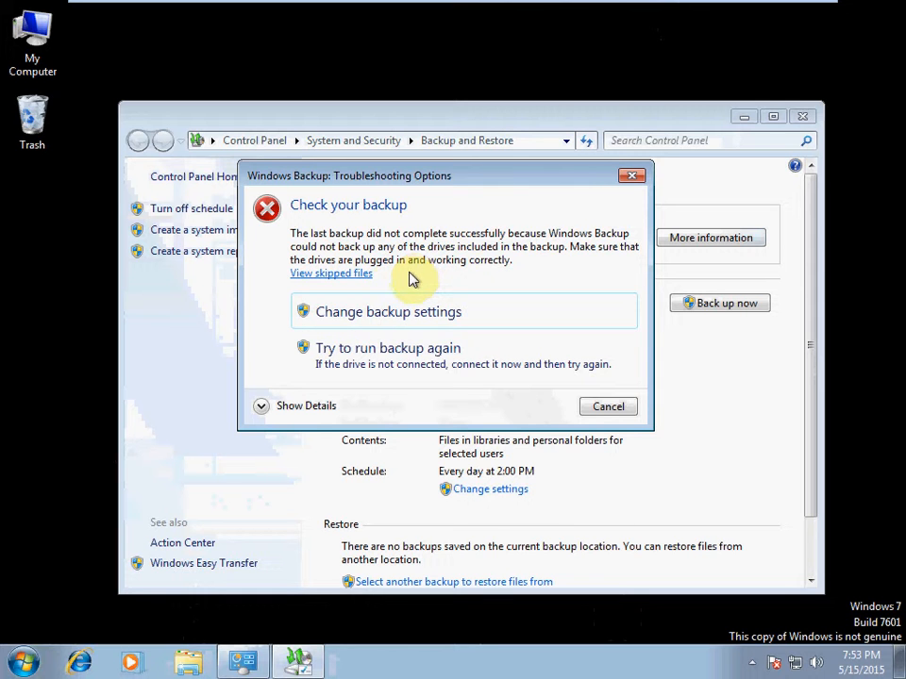
left_click(363, 275)
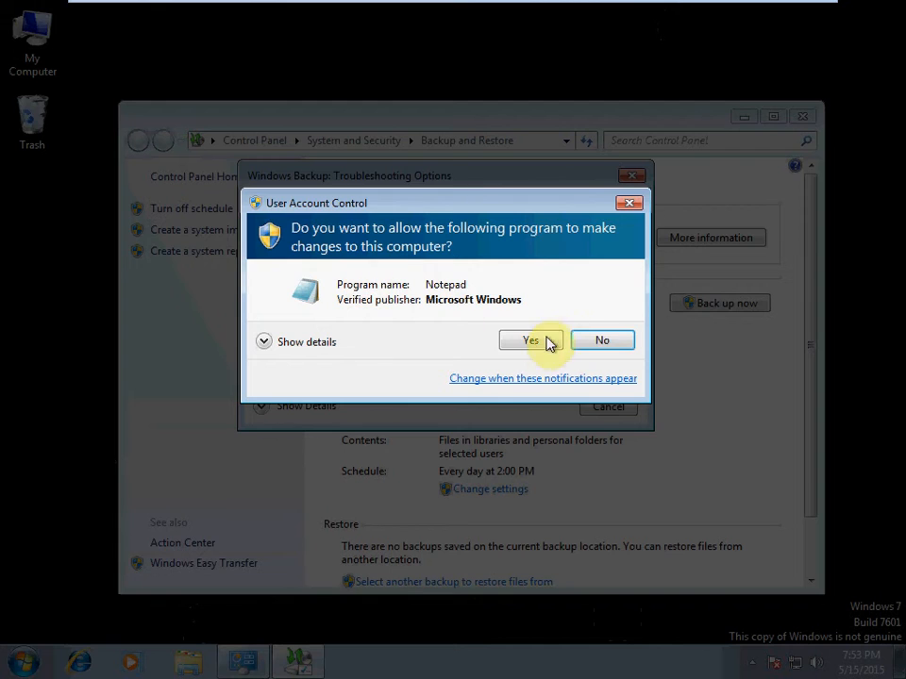
left_click(547, 341)
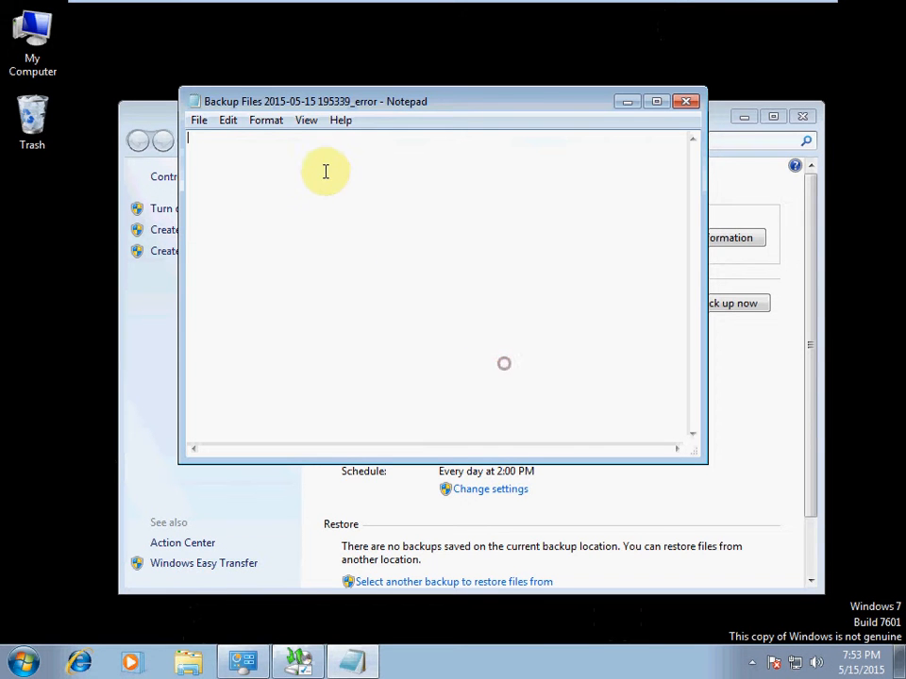
left_click(685, 102)
left_click(602, 408)
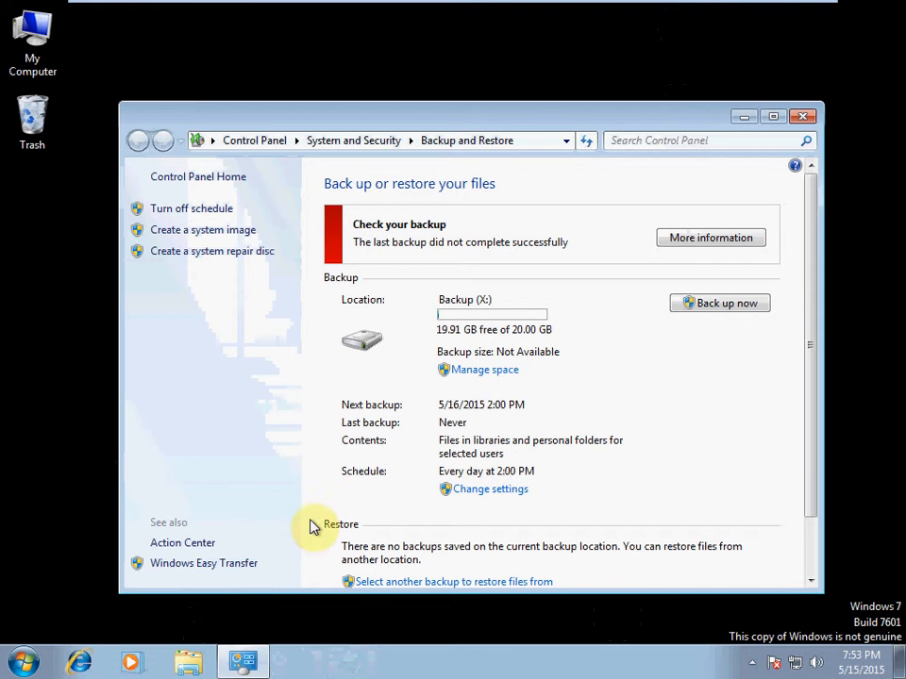
- Check the contents of the Backup (X:) drive in the file explorer and open its properties
left_click(188, 666)
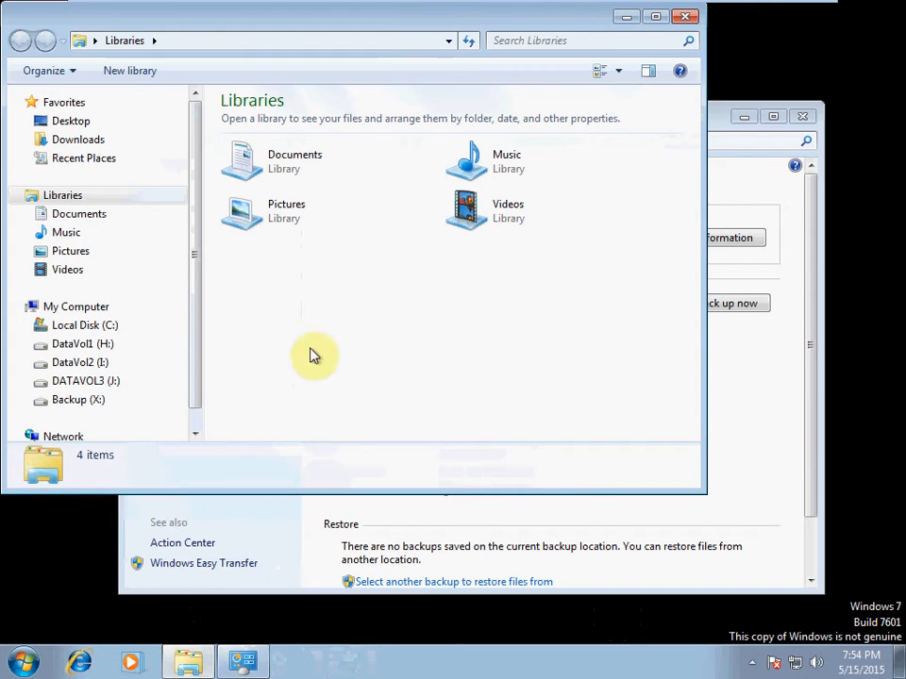
double_click(296, 176)
left_click(91, 402)
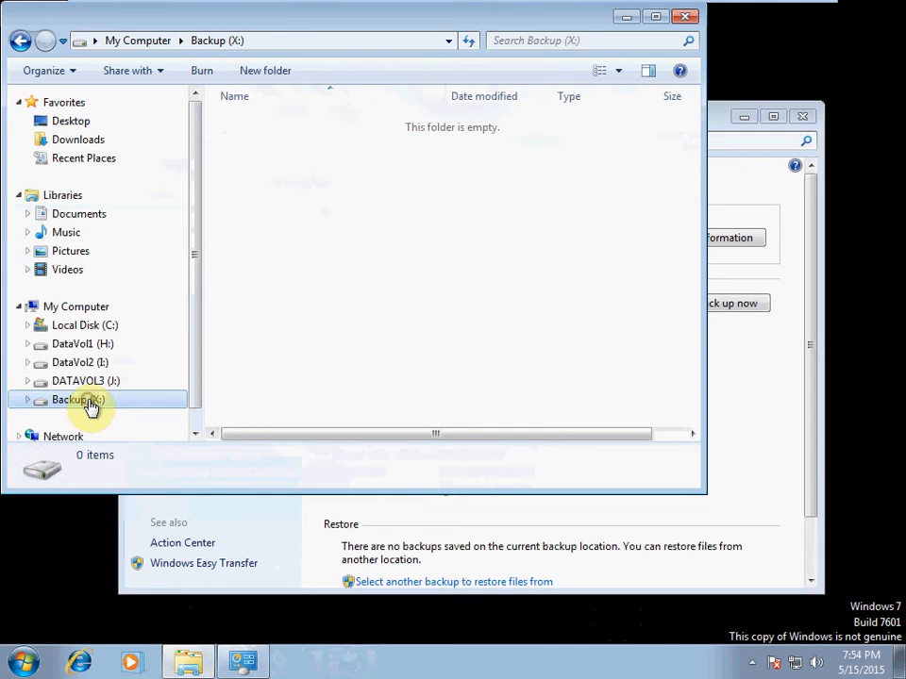
left_click_drag(550, 285, 254, 29)
left_click(449, 251)
left_click(489, 299)
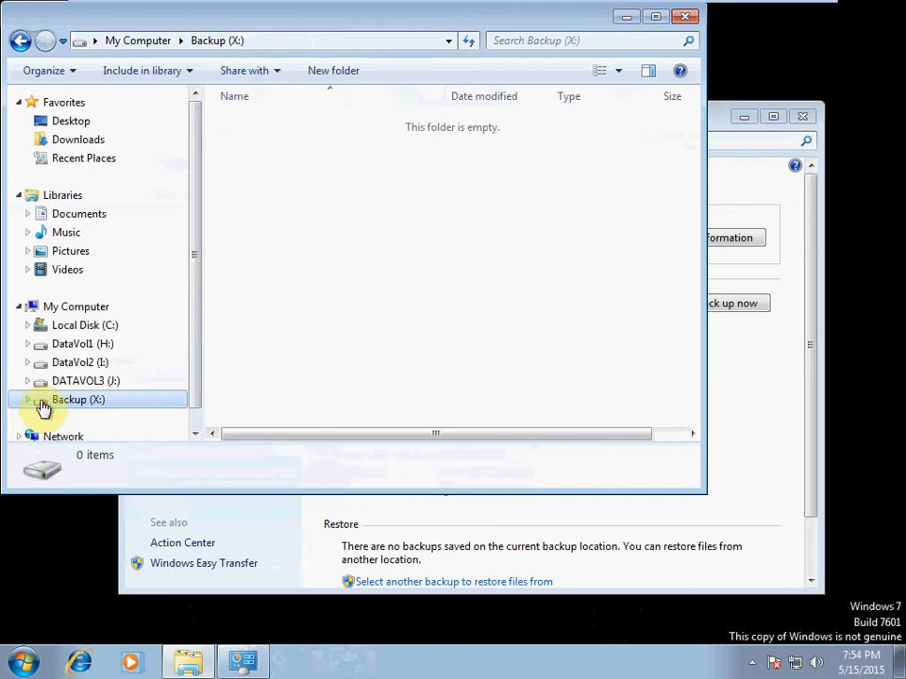
right_click(85, 400)
left_click(129, 394)
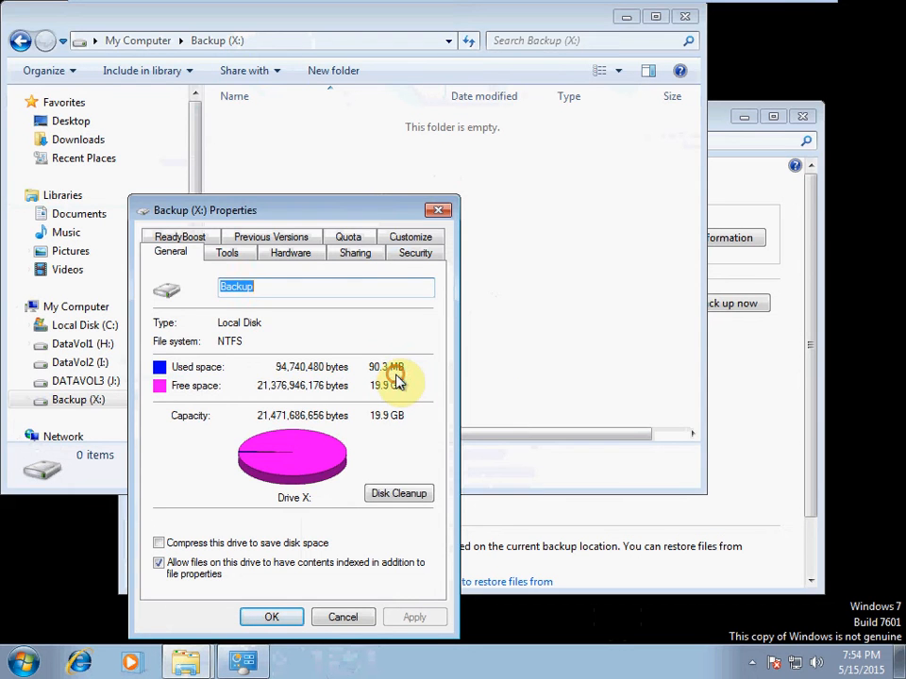
- Review the used and free space in the Backup (X:) drive's properties, cancel the dialog and close the drive window
right_click(565, 227)
left_click(623, 304)
left_click(343, 617)
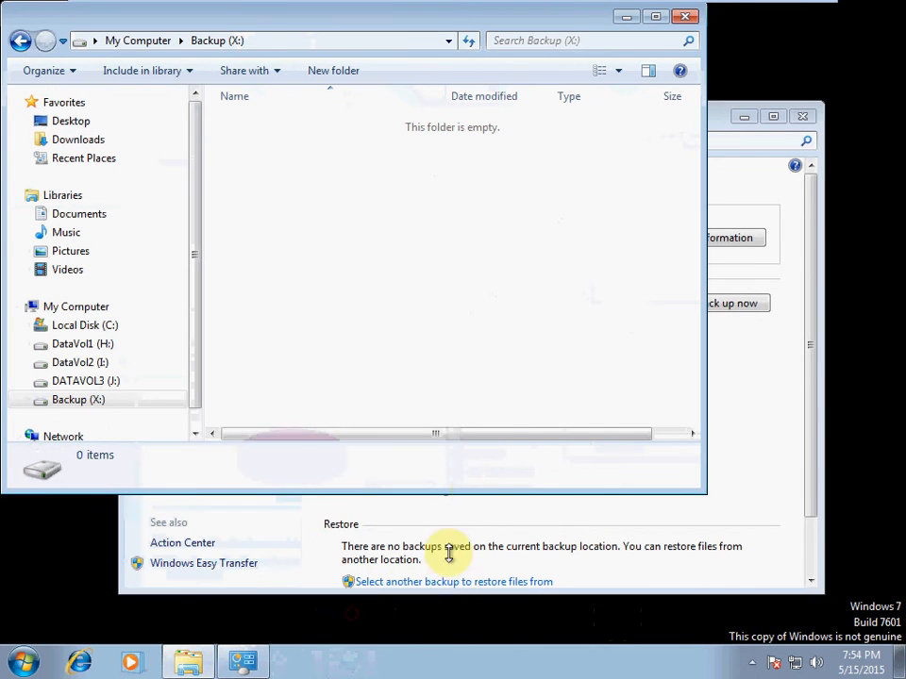
left_click(682, 16)
- Browse the Documents library and the Downloads folder, and open the Recover Activity folder in the Documents library
left_click(188, 662)
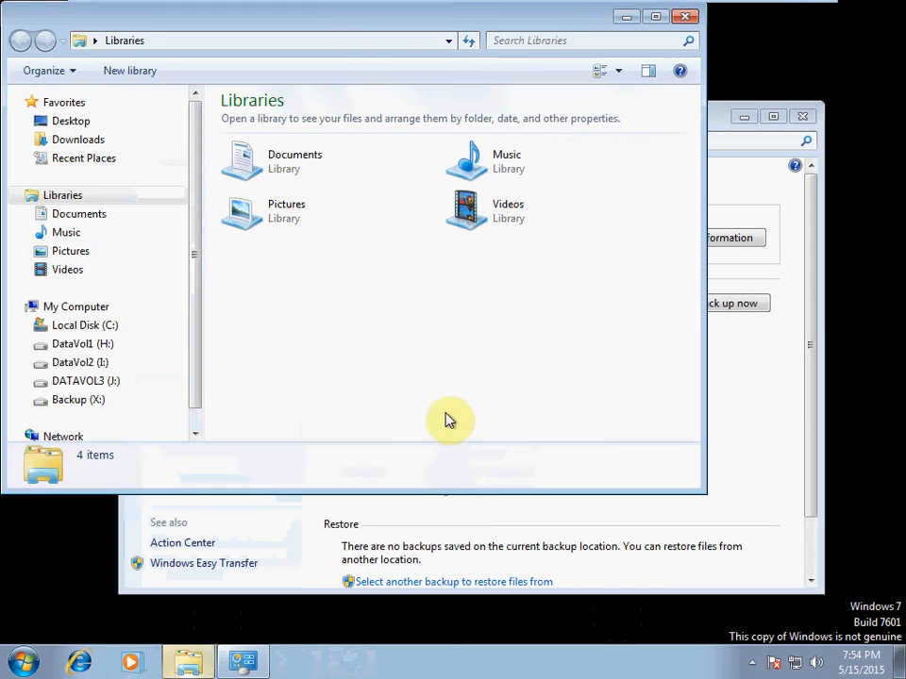
double_click(296, 159)
left_click(302, 211)
left_click(87, 139)
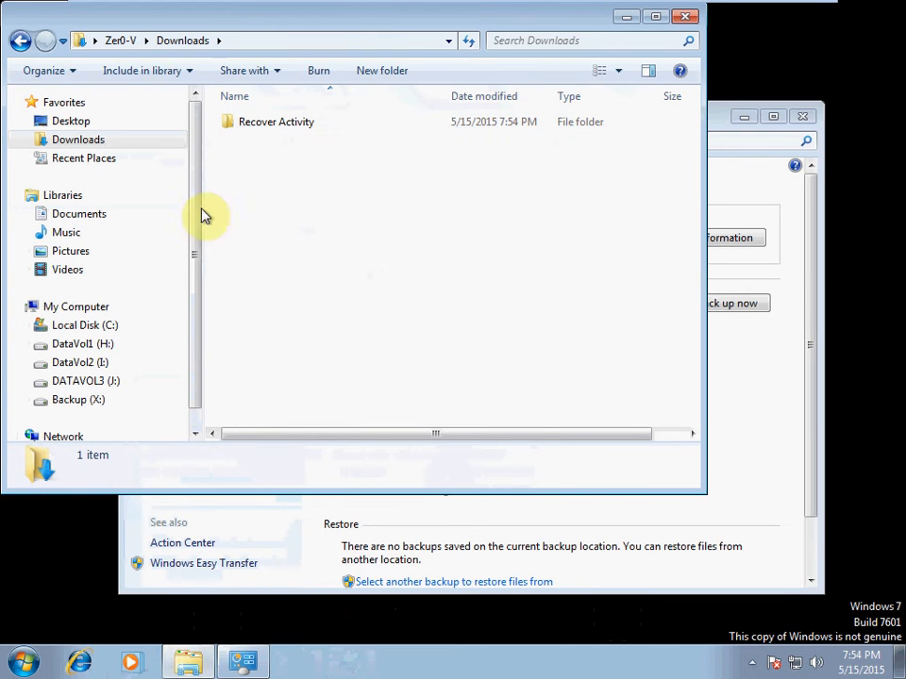
left_click(120, 217)
double_click(296, 213)
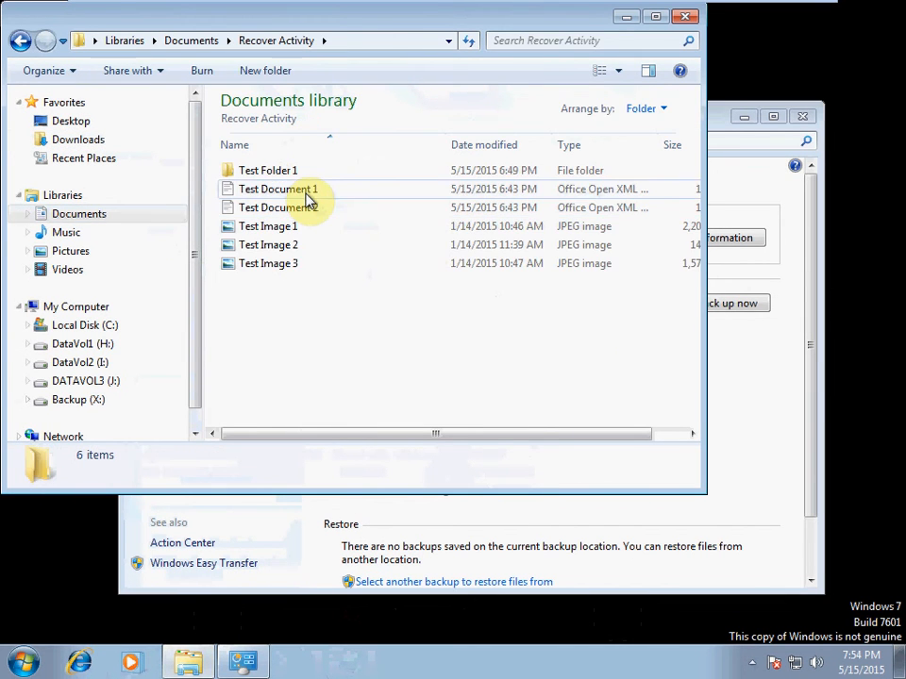
- Narrow the Type column, view Test Document 1 in WordPad, and close the document and the folder window
left_click(310, 188)
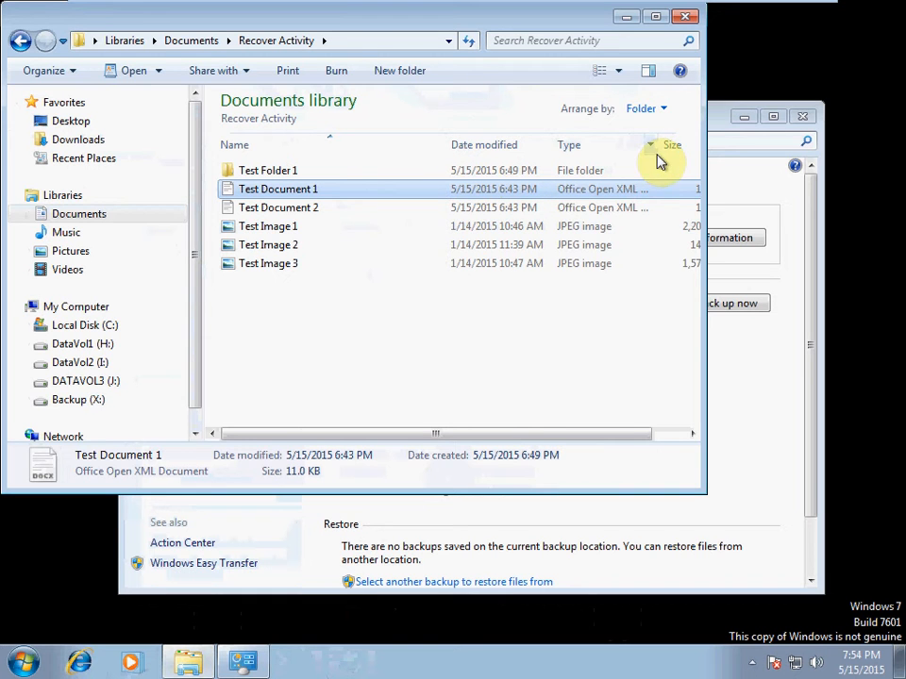
left_click_drag(660, 145, 637, 144)
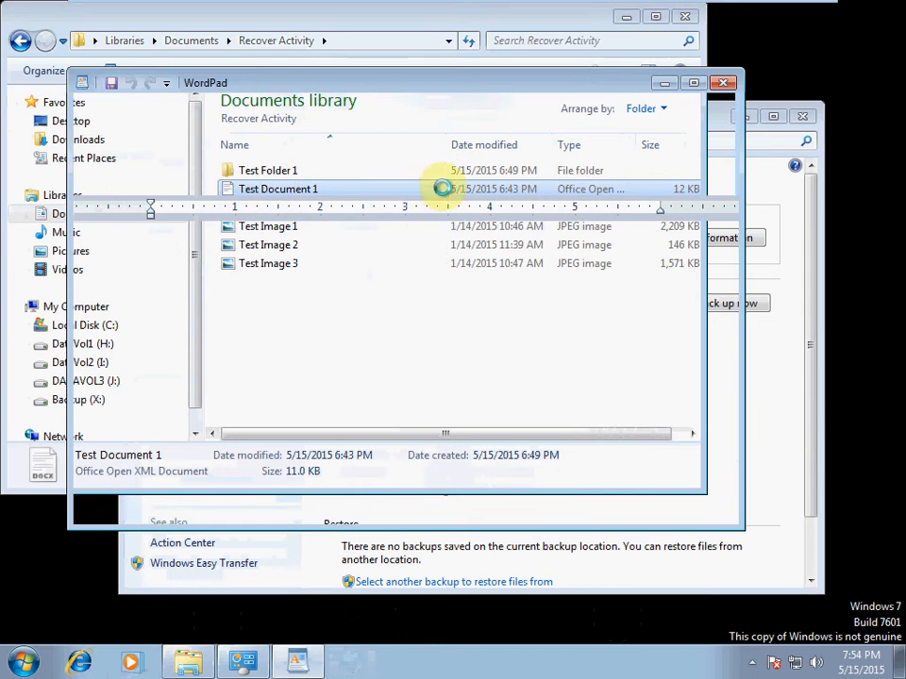
left_click(335, 304)
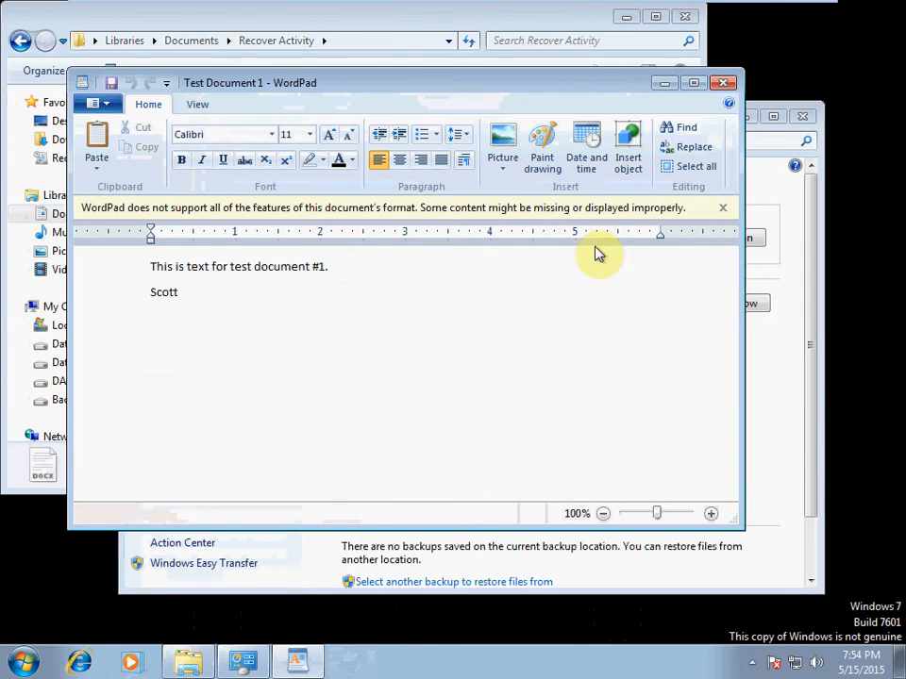
left_click(721, 83)
left_click(685, 15)
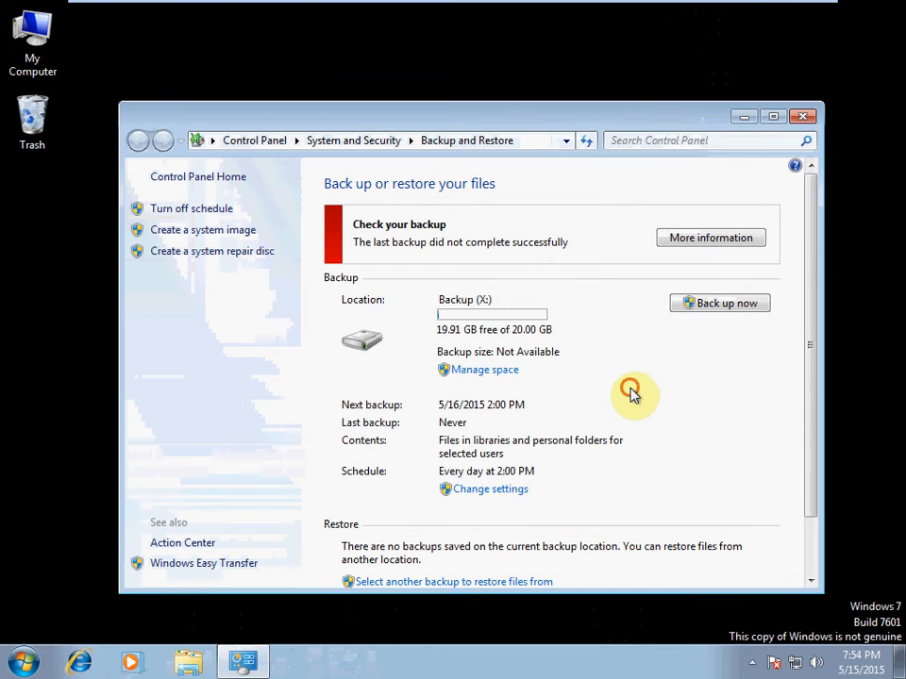
- Check how Windows Backup uses disk space on Backup (X:), close that dialog and review the remaining backup and restore details
left_click(507, 373)
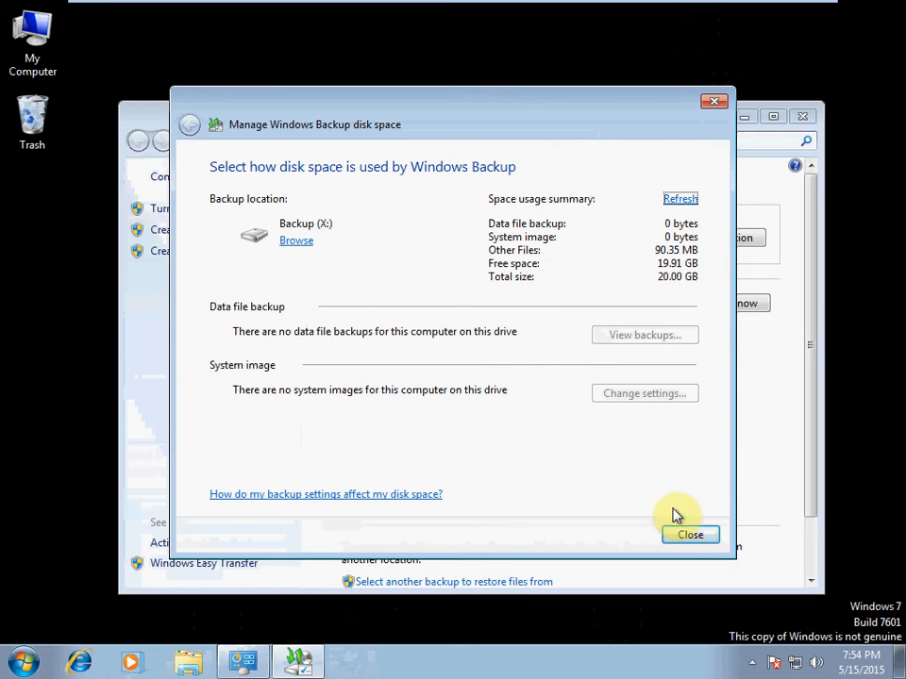
left_click(690, 534)
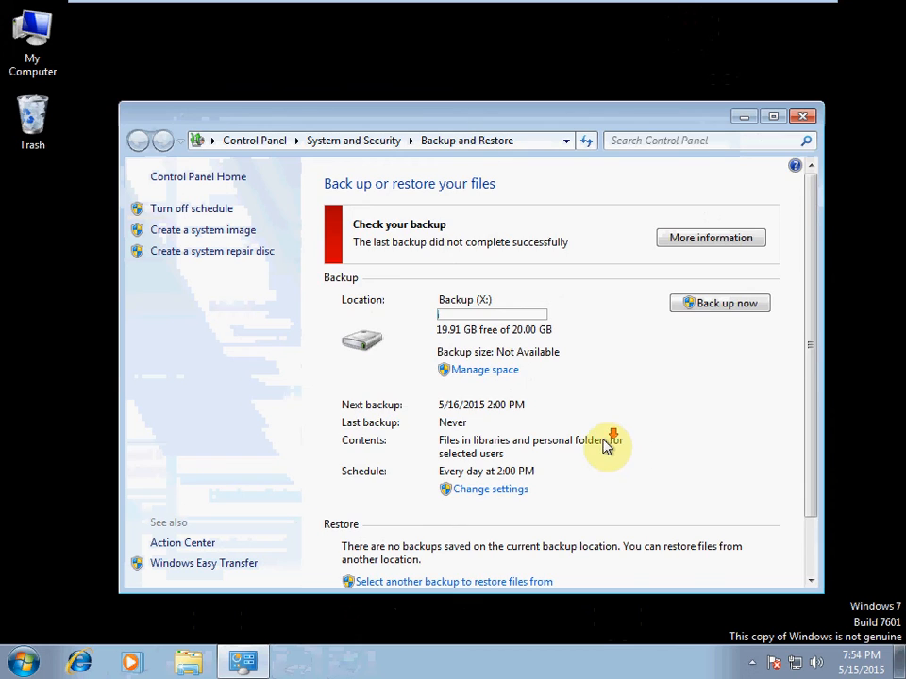
scroll(602, 443, "down", 2)
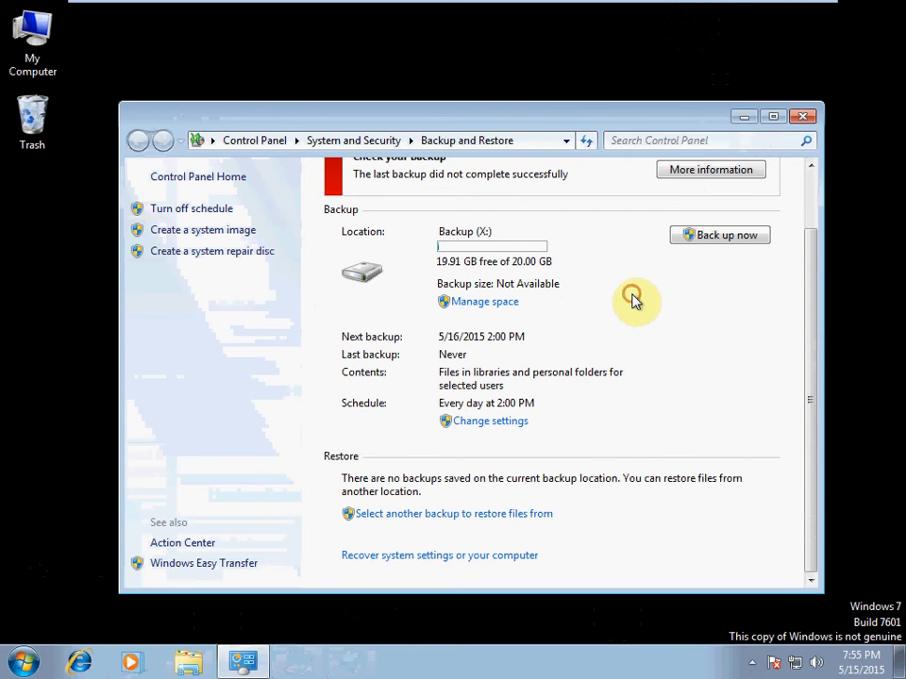
- Close Backup and Restore and shut down the computer
left_click(802, 117)
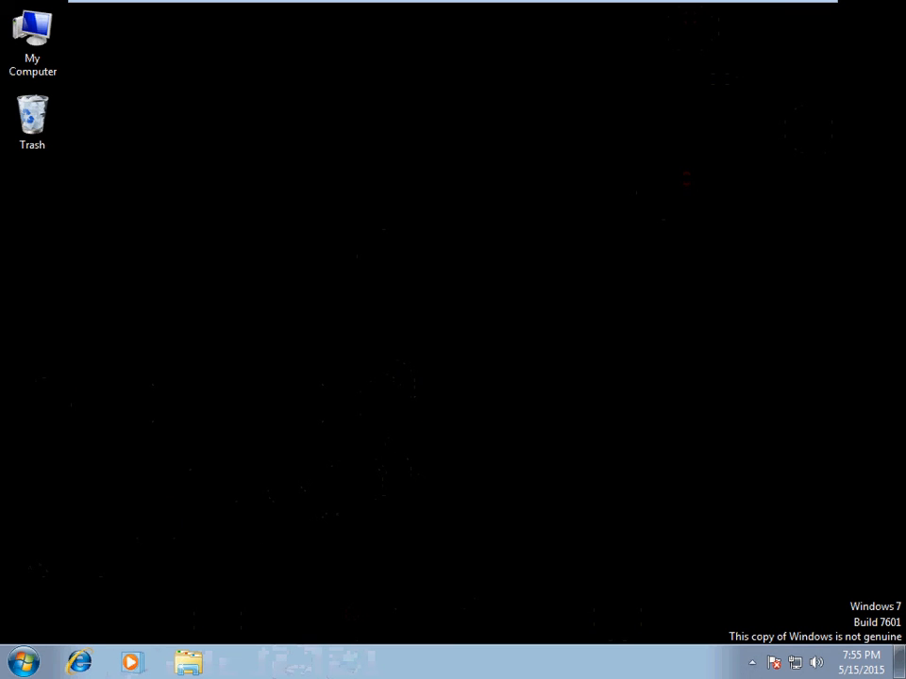
left_click(23, 663)
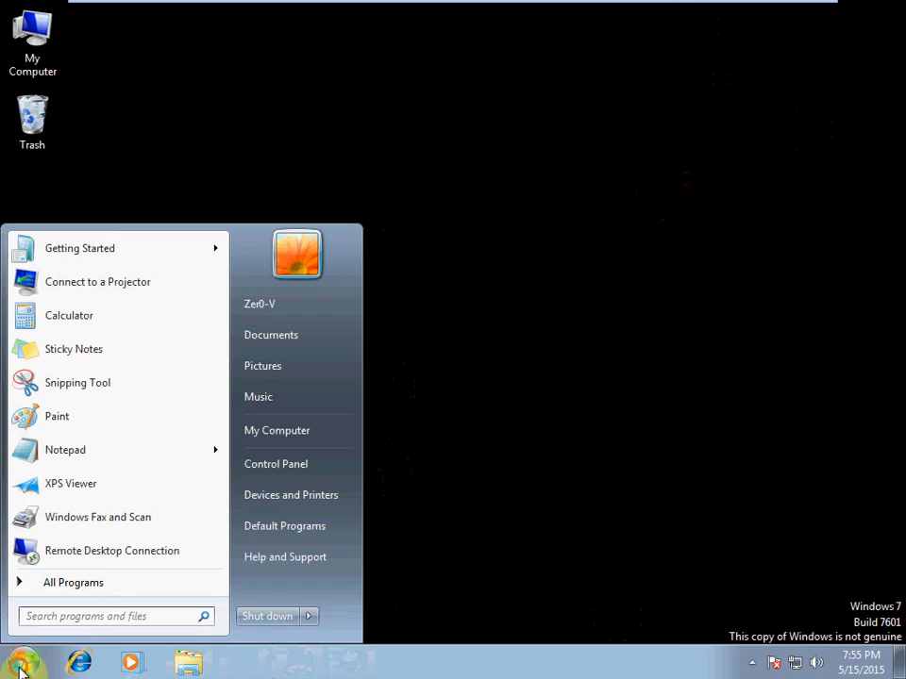
left_click(269, 617)
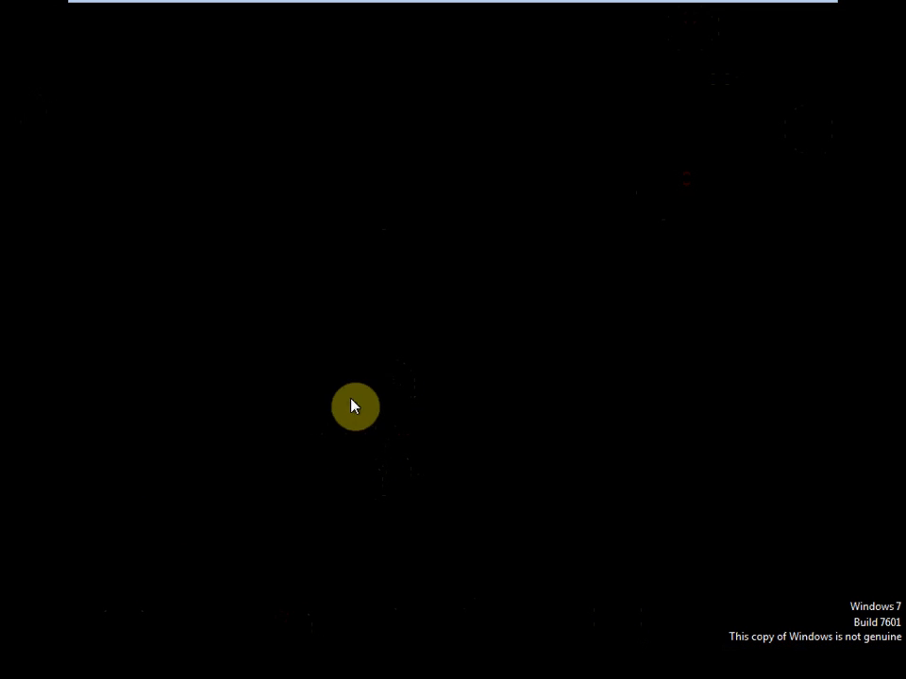